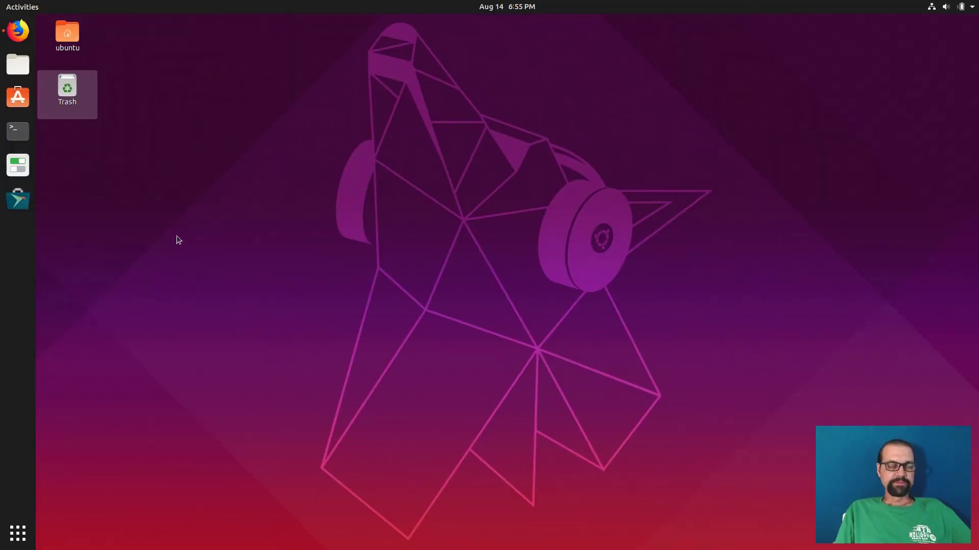
Open Ubuntu Settings at the Devices > Printers page.
click(942, 6)
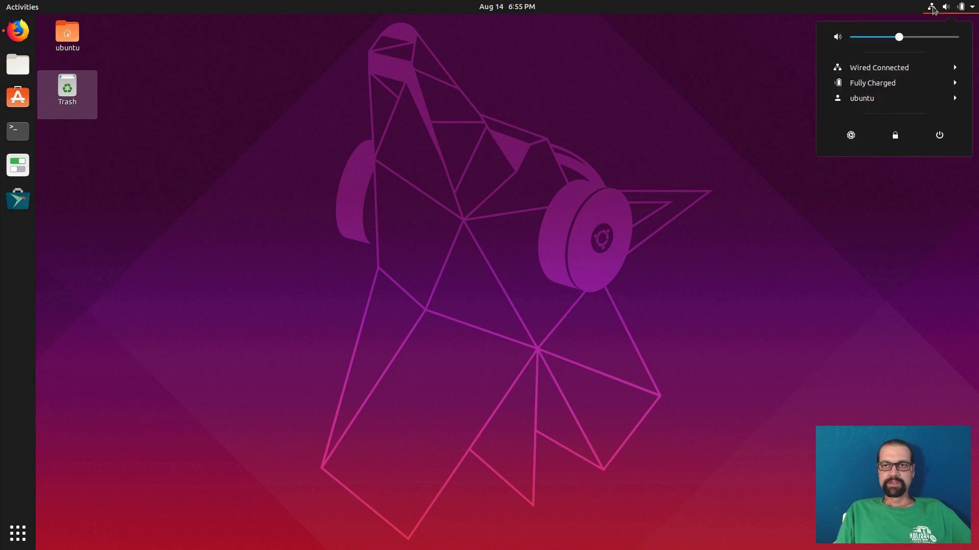
click(850, 135)
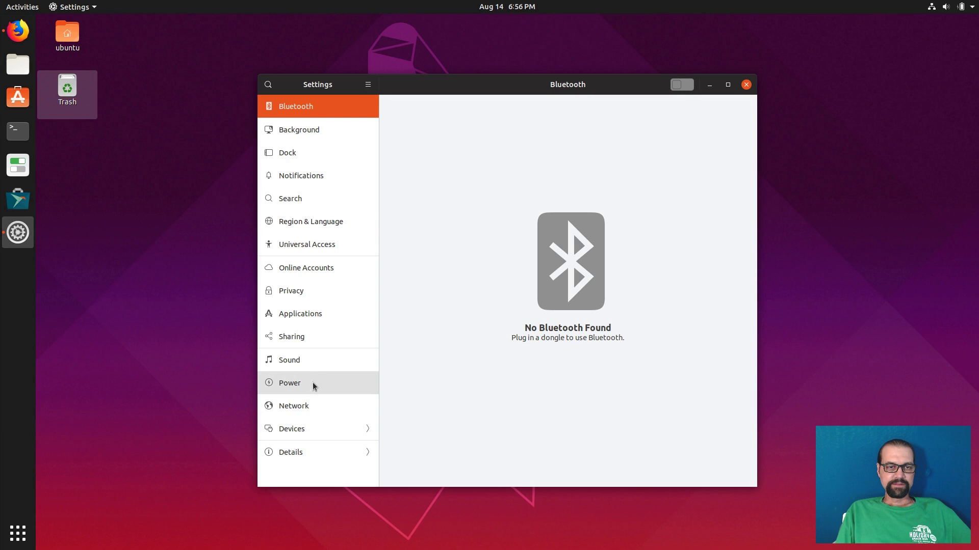
click(319, 436)
click(316, 172)
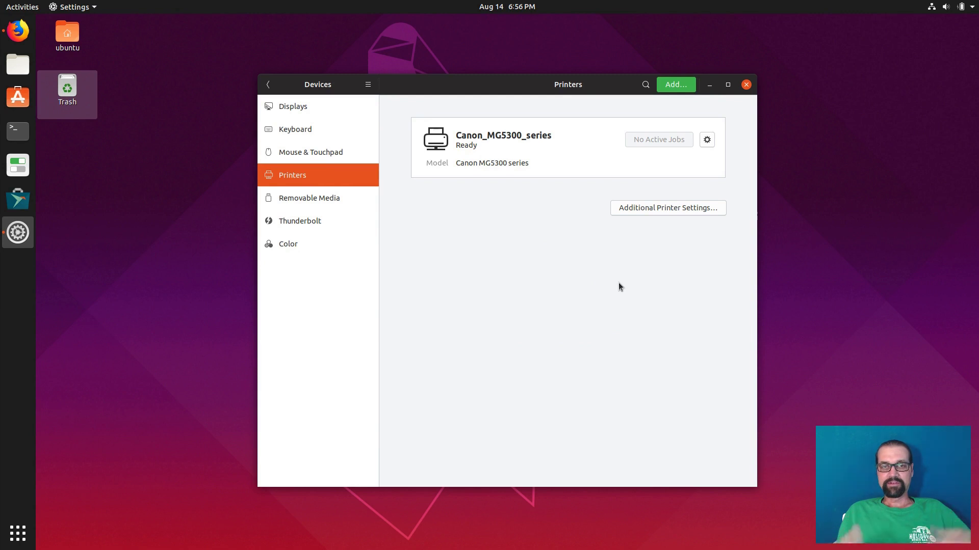
click(295, 131)
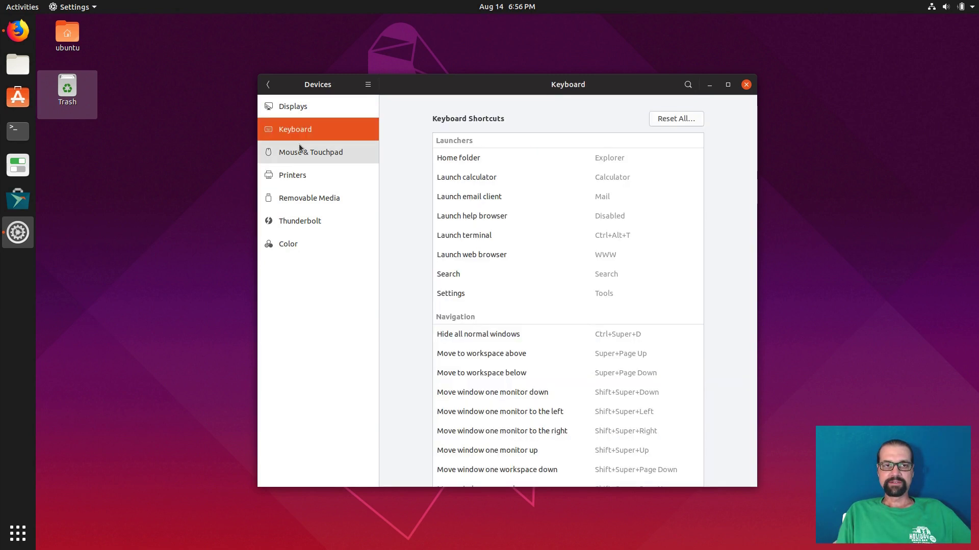
click(301, 175)
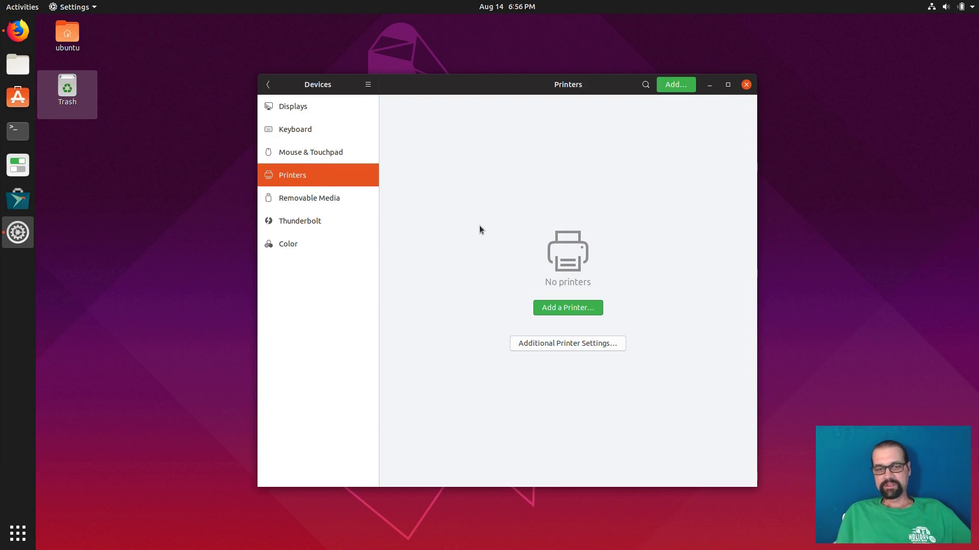
Try adding the discovered MG5300 printer, dismiss the failure error, and switch to Firefox.
click(556, 308)
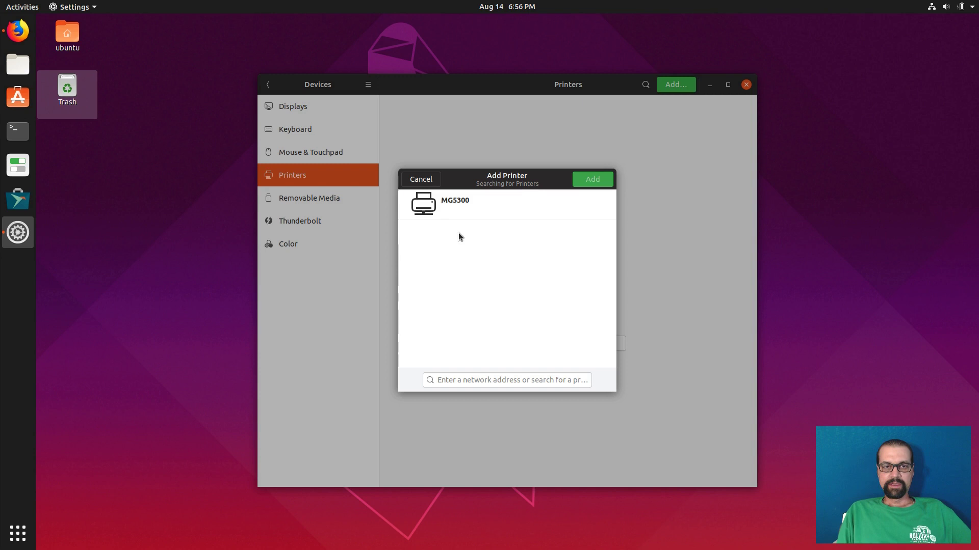
click(444, 210)
click(589, 180)
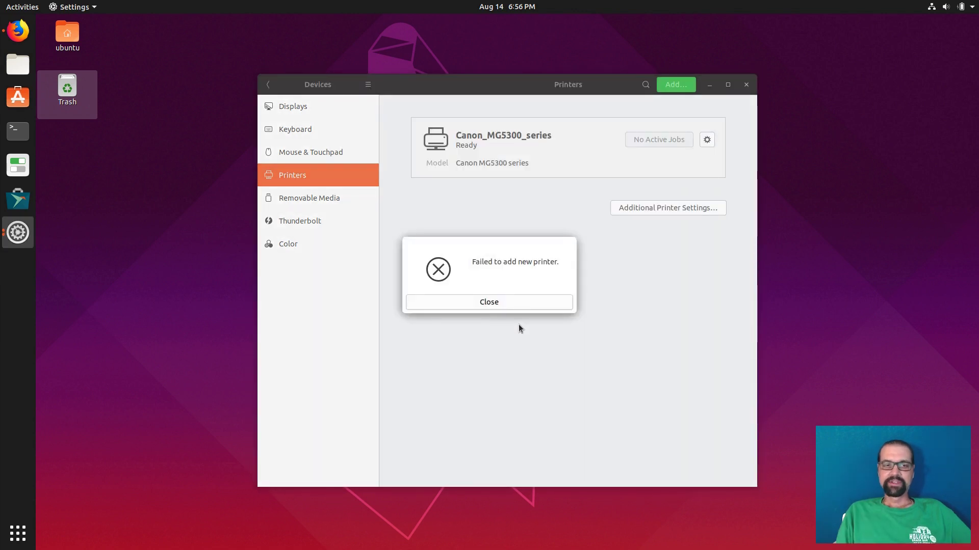
click(512, 301)
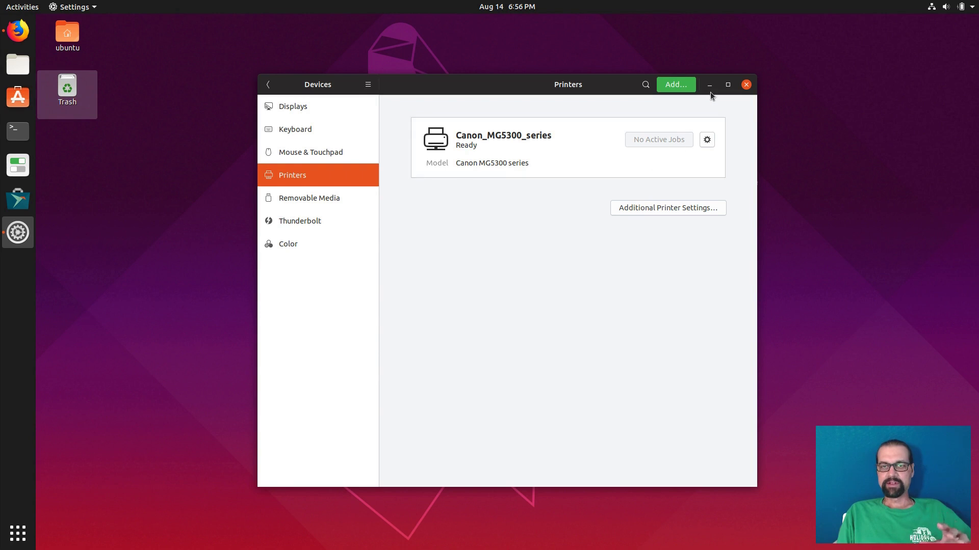
click(21, 32)
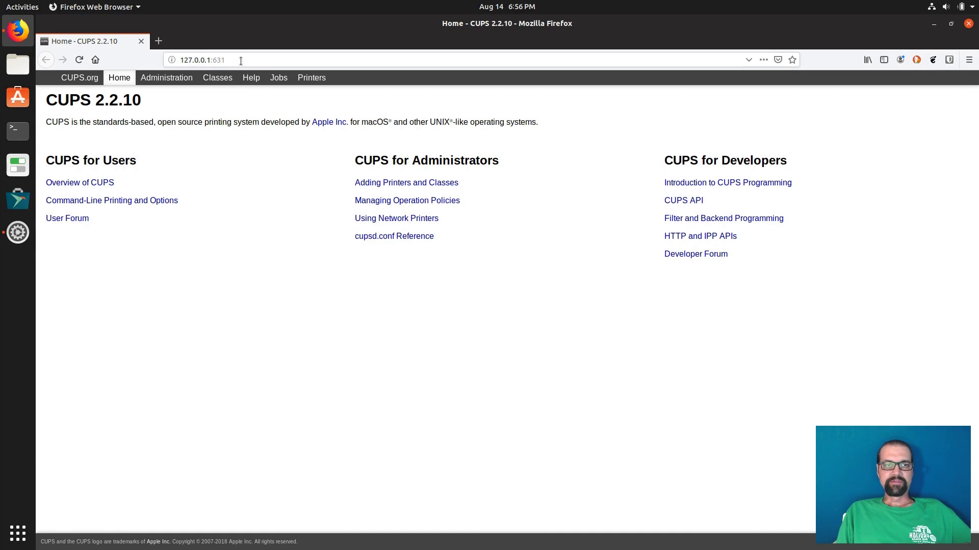
Highlight the 127.0.0.1 host and :631 port in the CUPS address bar.
drag(181, 60, 210, 60)
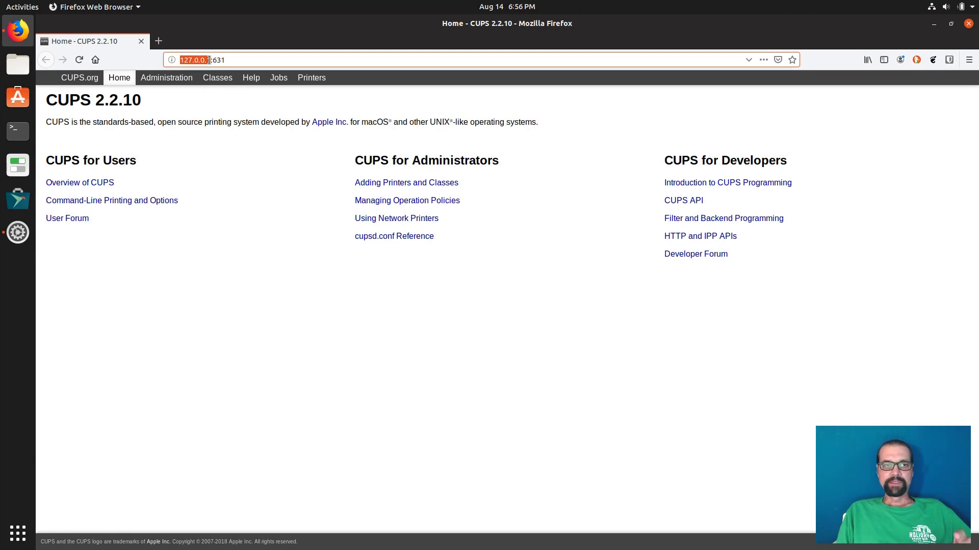
drag(212, 60, 234, 59)
click(227, 170)
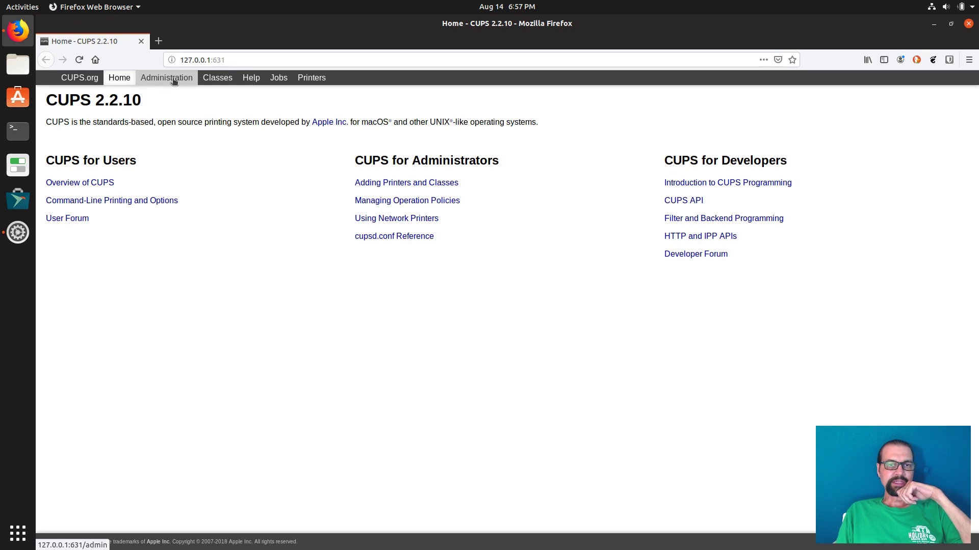
From Administration, start Add Printer and authenticate as the CUPS administrator.
click(173, 80)
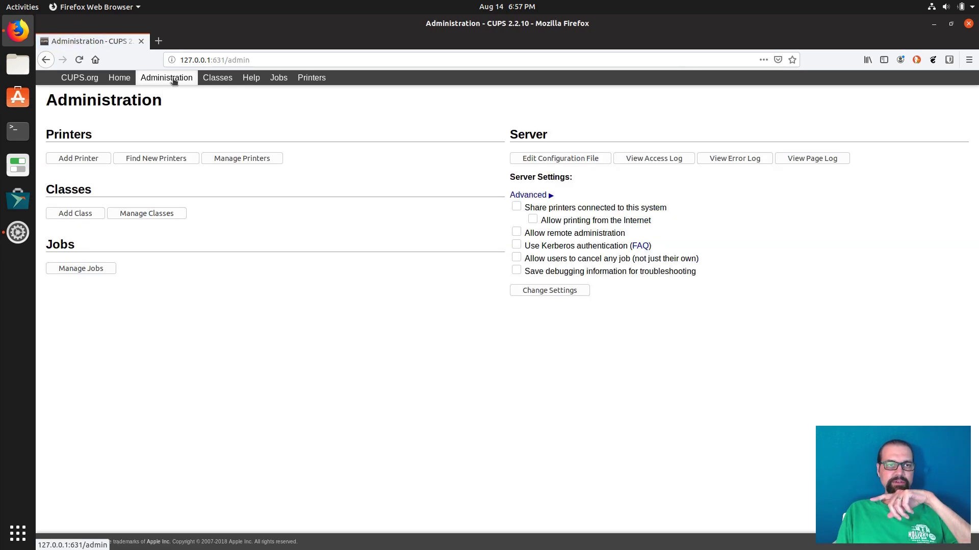
click(88, 158)
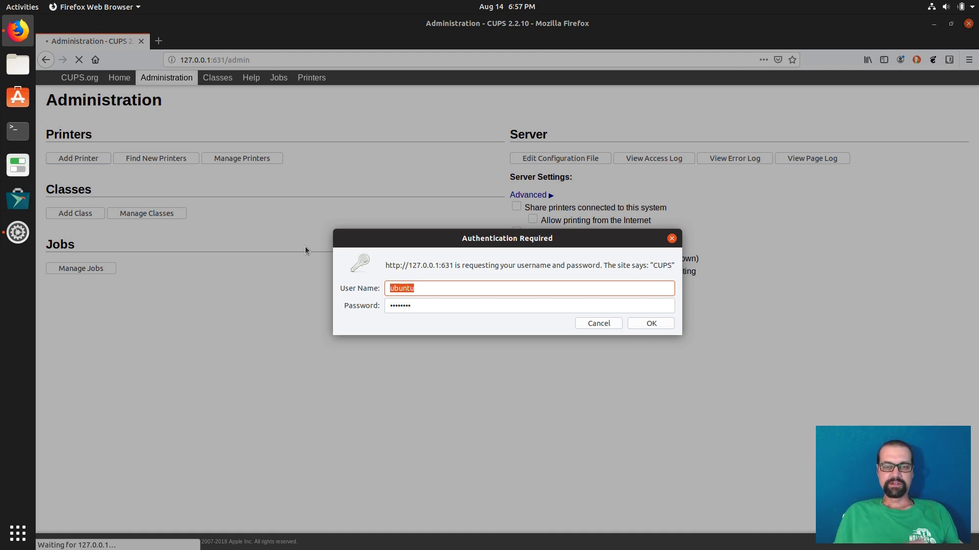
click(650, 323)
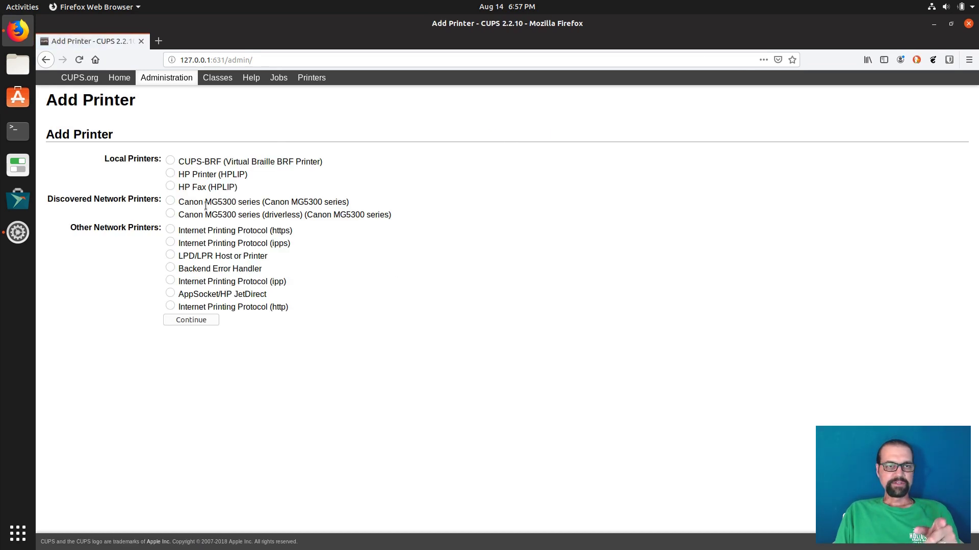
Pick the discovered Canon MG5300 series, name it Canon_MG5300 without 'series', location Office.
click(171, 201)
click(181, 319)
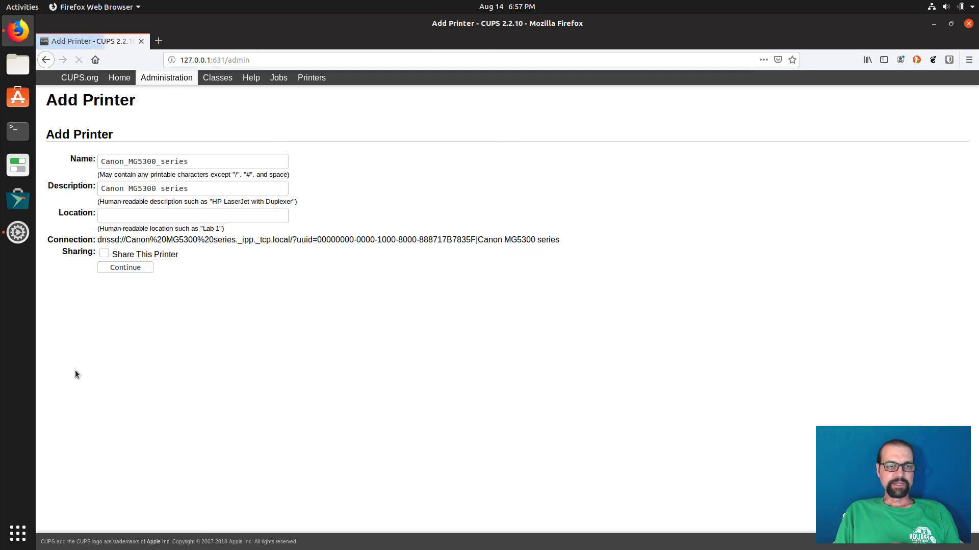
drag(158, 161, 226, 158)
key(BackSpace)
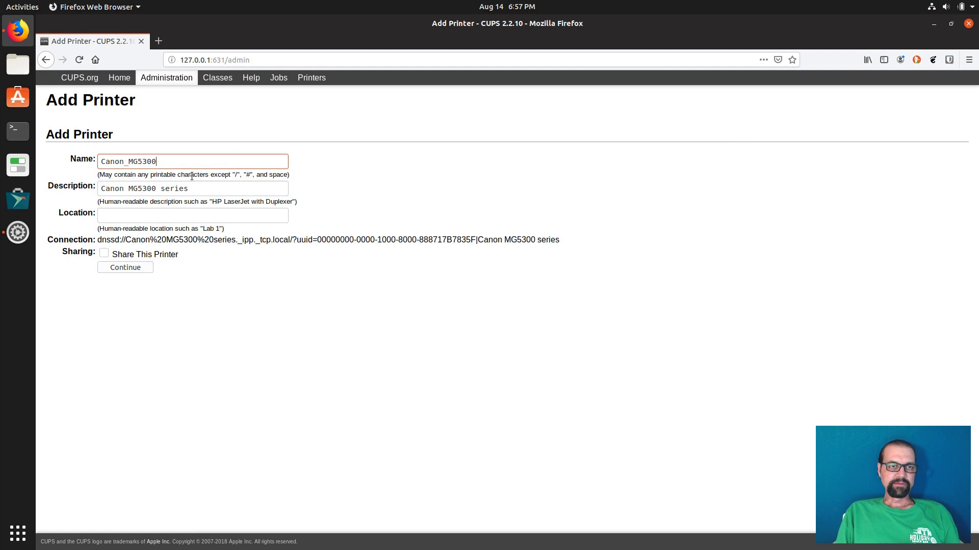
drag(159, 188, 236, 183)
key(BackSpace)
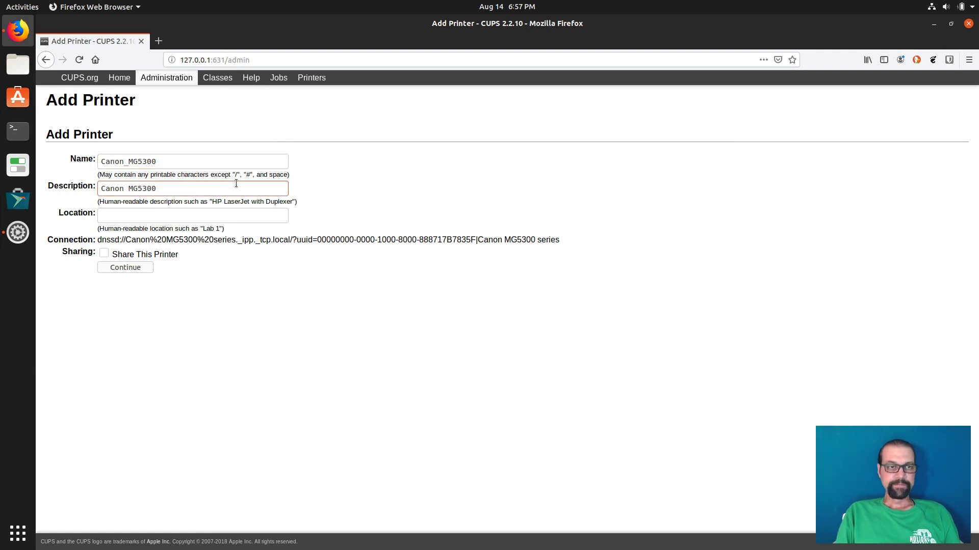
click(185, 216)
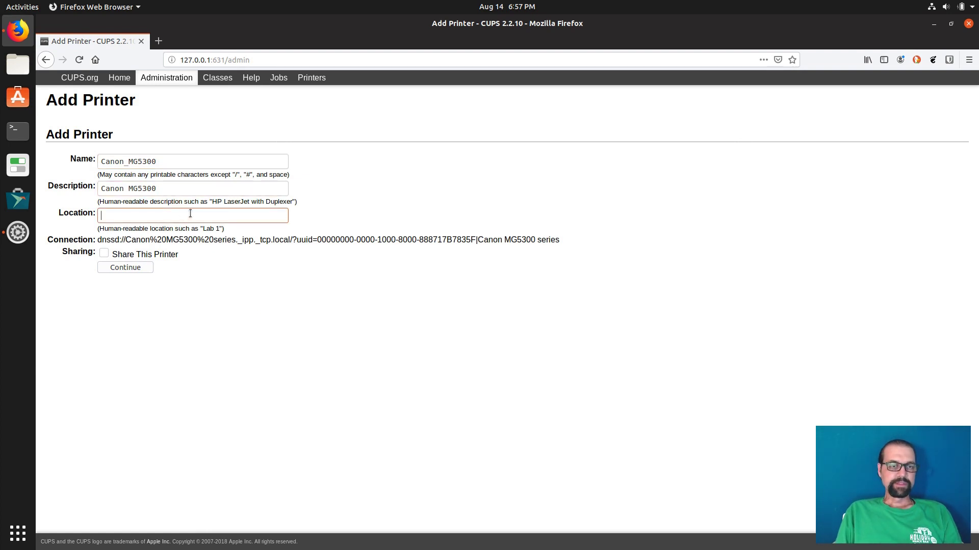
text(Office)
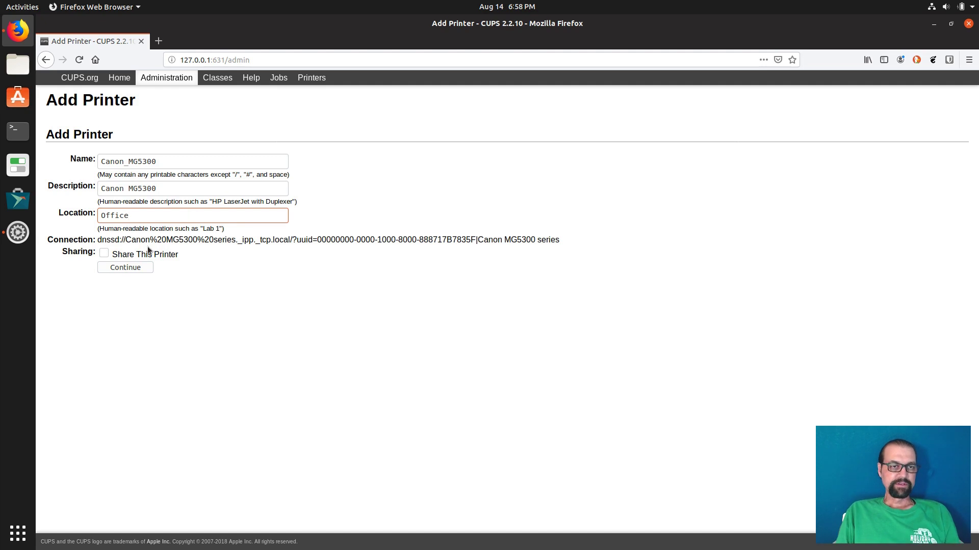
click(144, 269)
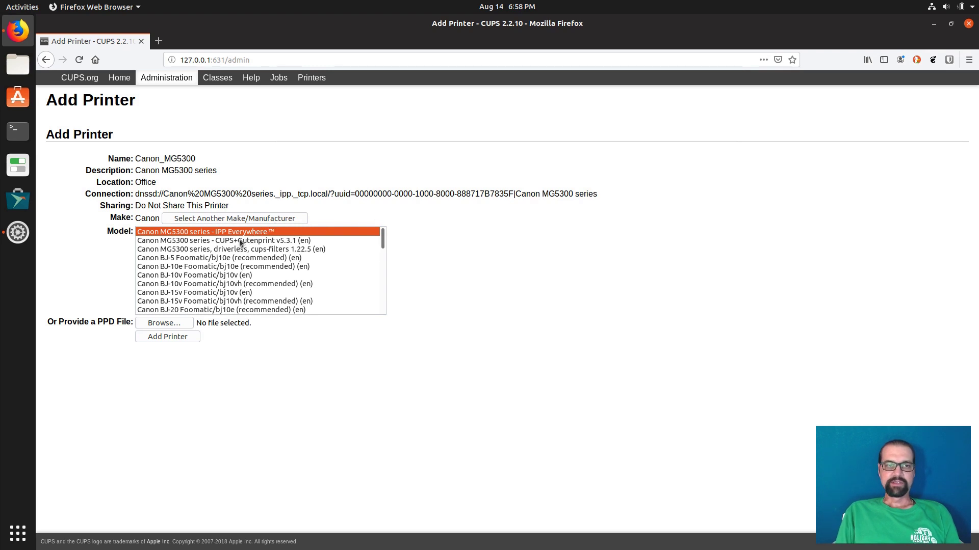
Add the printer with the 'Canon MG5300 series - CUPS+Gutenprint v5.3.1 (en)' model.
click(210, 241)
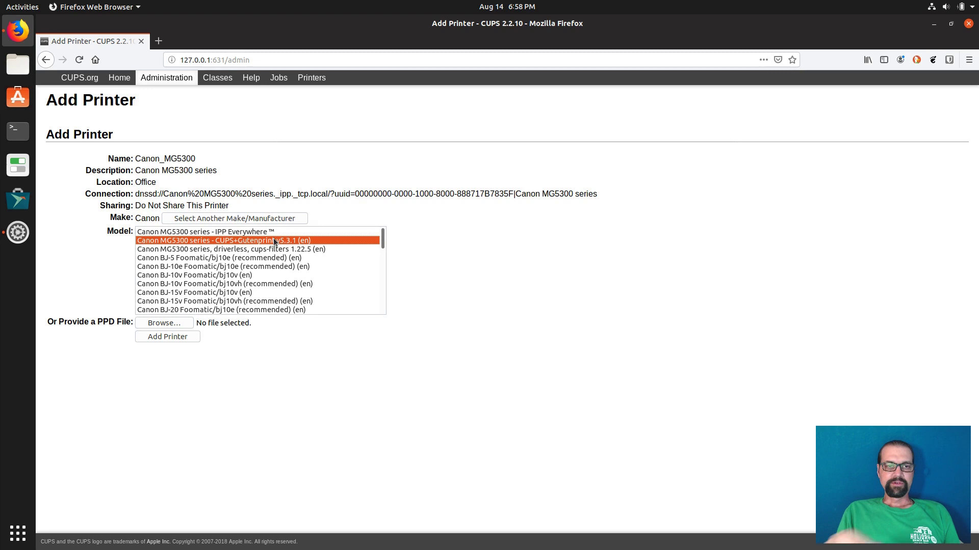
click(164, 336)
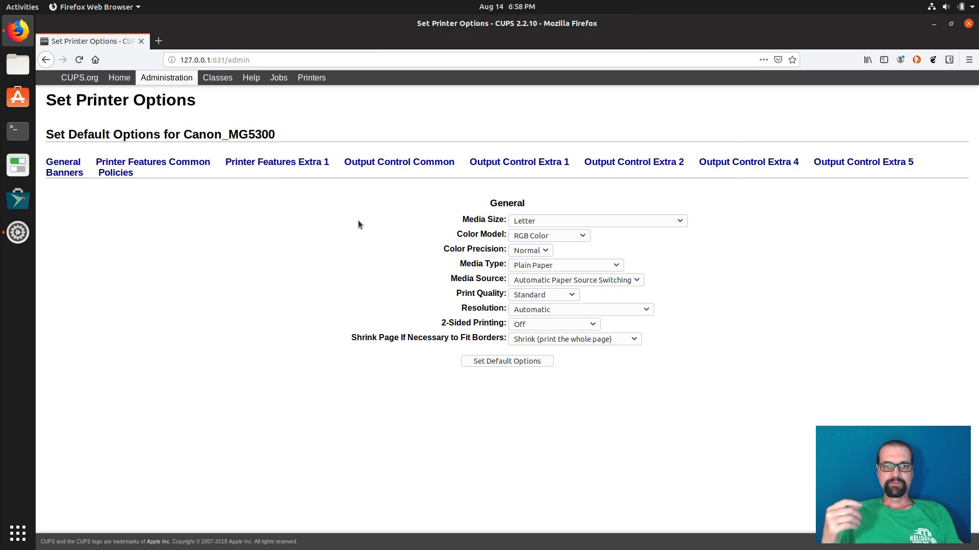
Save the default options, leaving Color Model and Media Source unchanged.
click(544, 236)
click(734, 248)
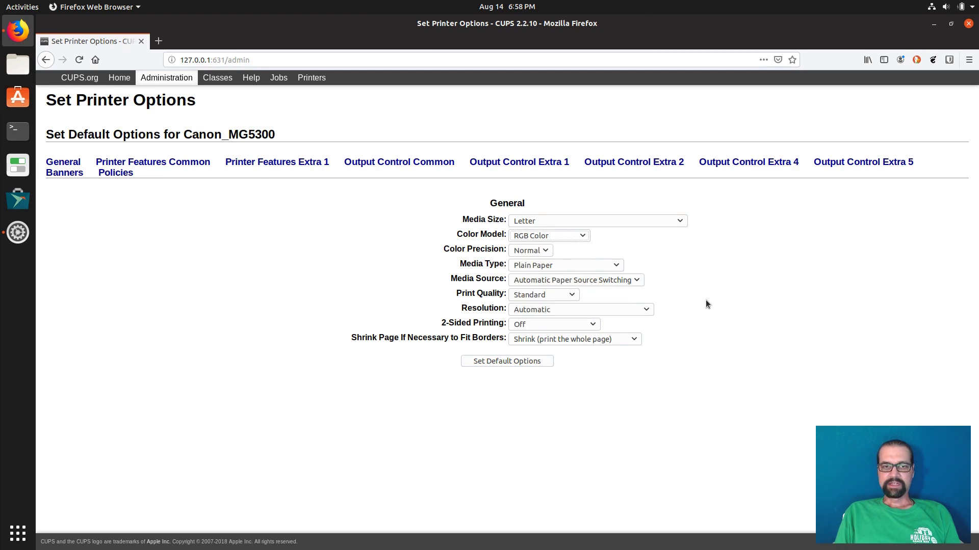
click(637, 281)
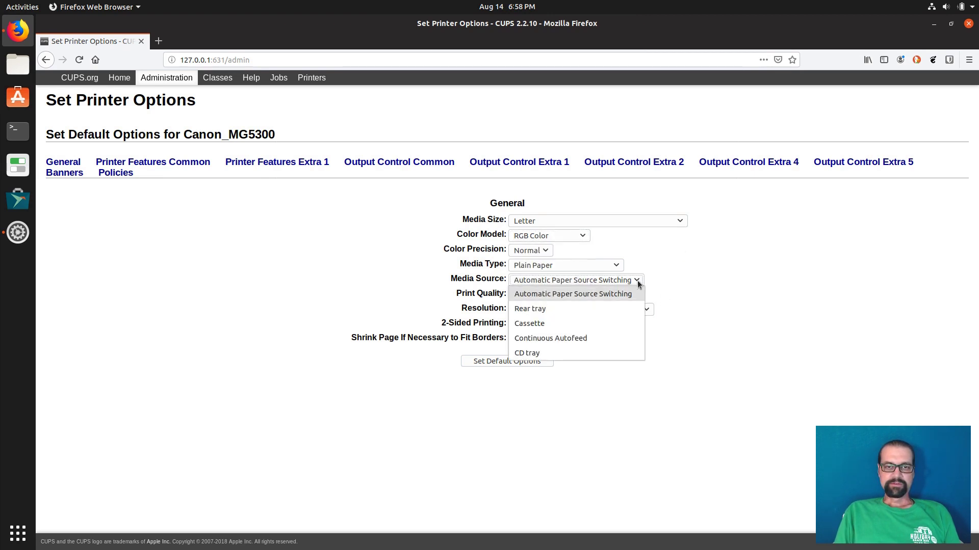
click(712, 287)
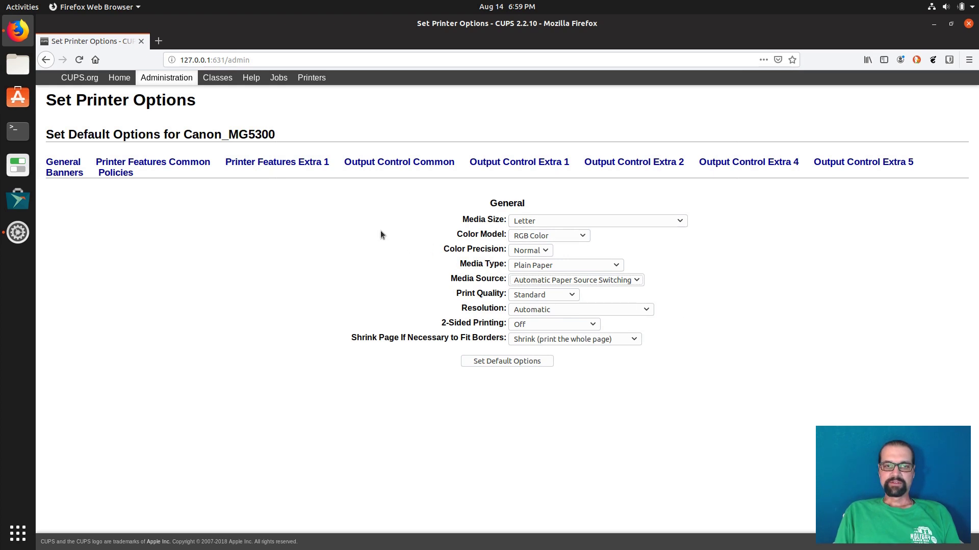
click(511, 361)
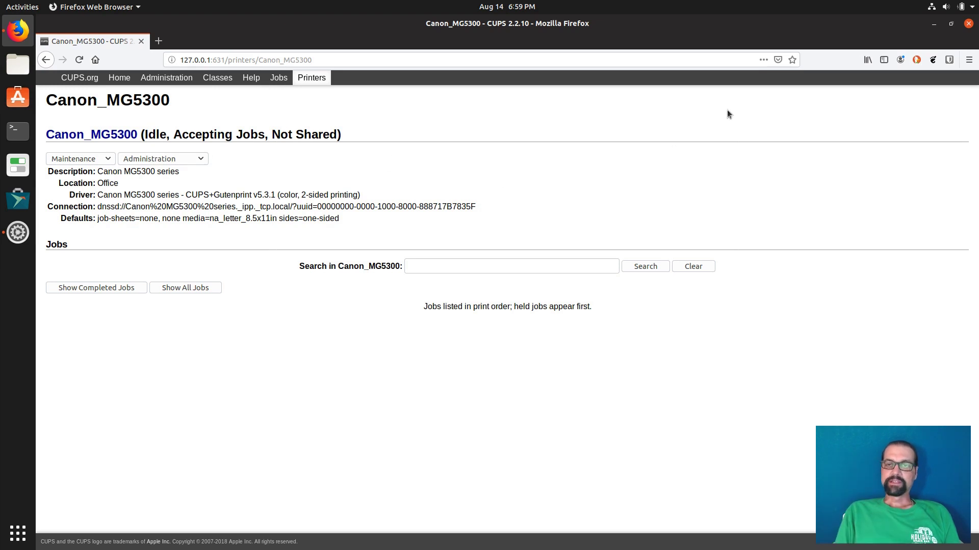
click(934, 24)
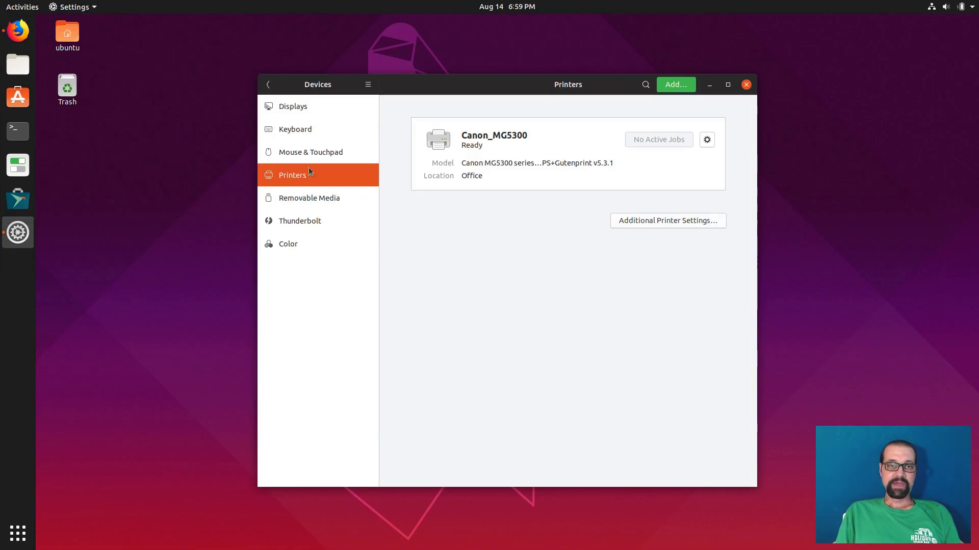
click(304, 153)
click(303, 175)
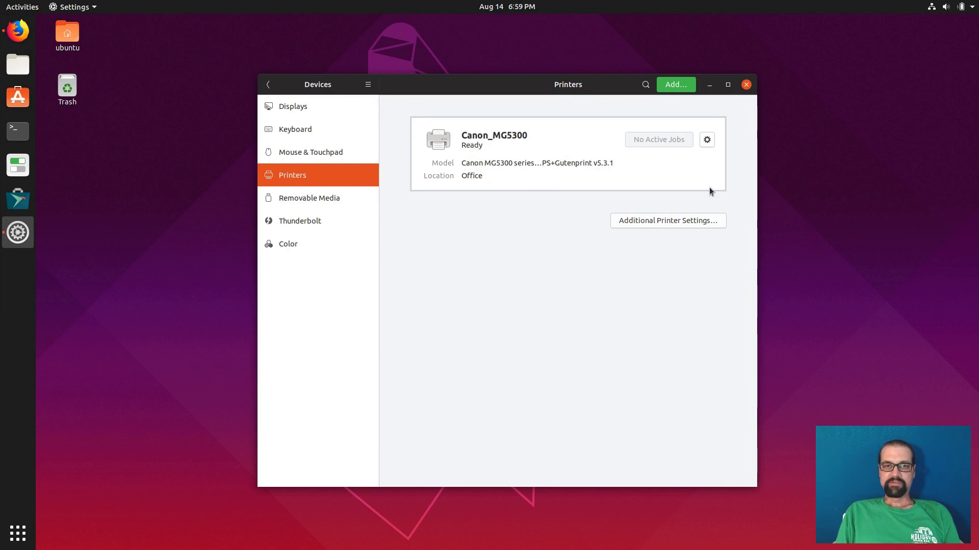
click(706, 140)
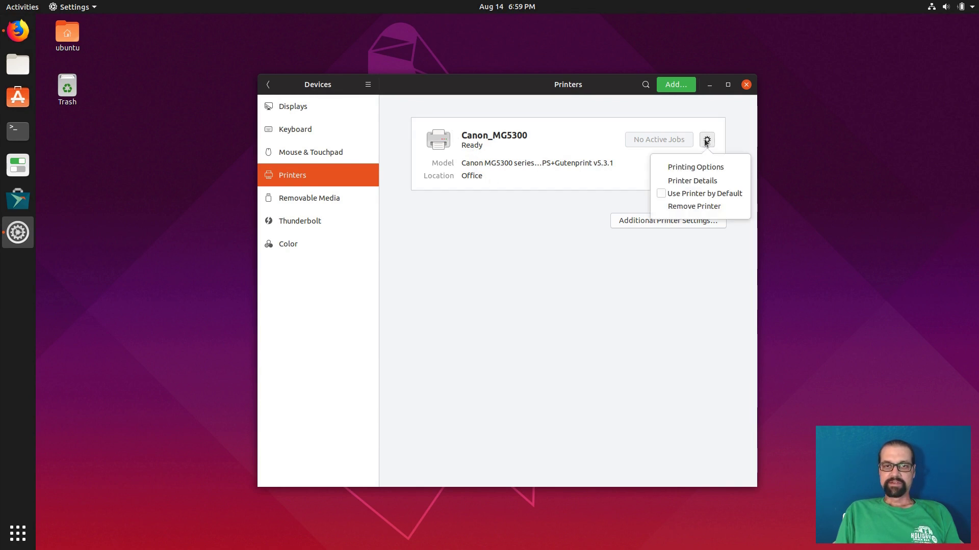
click(704, 167)
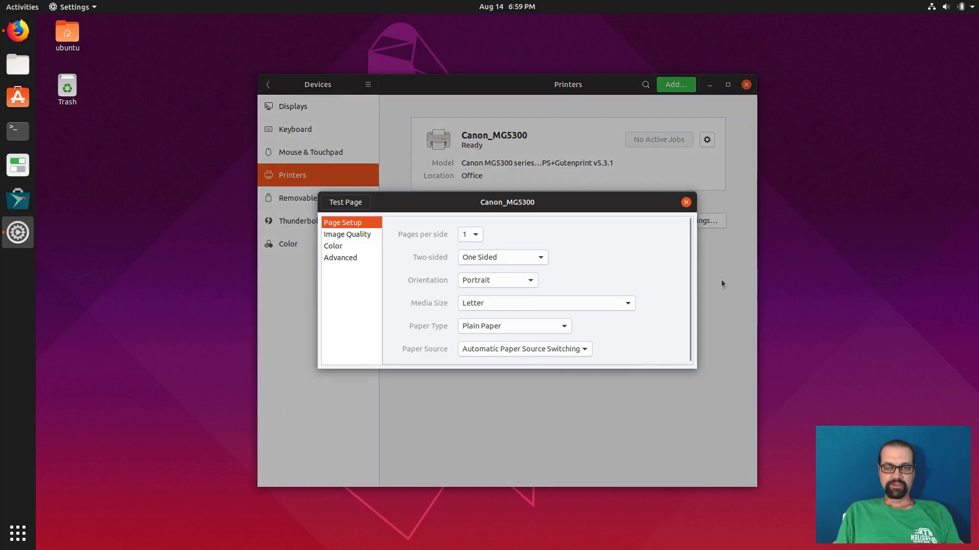
click(686, 203)
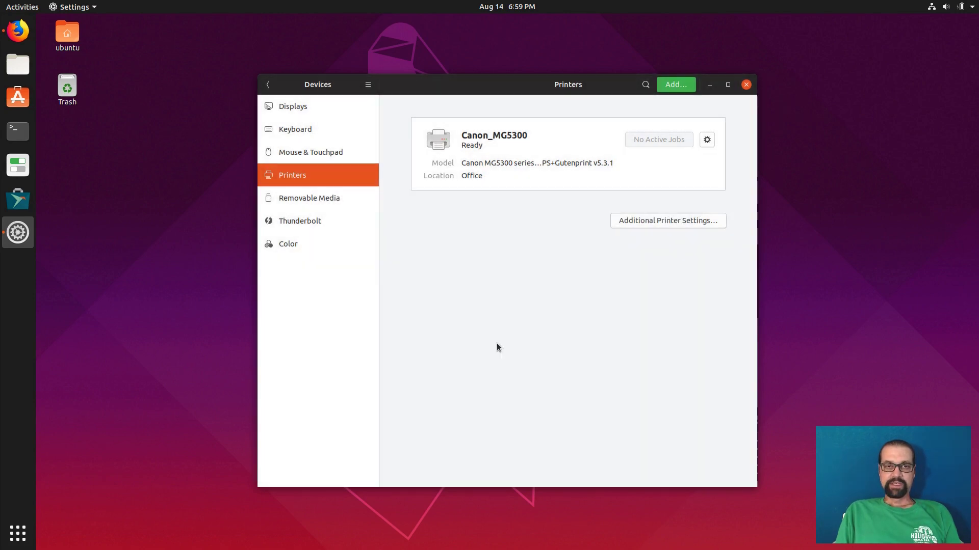
click(18, 30)
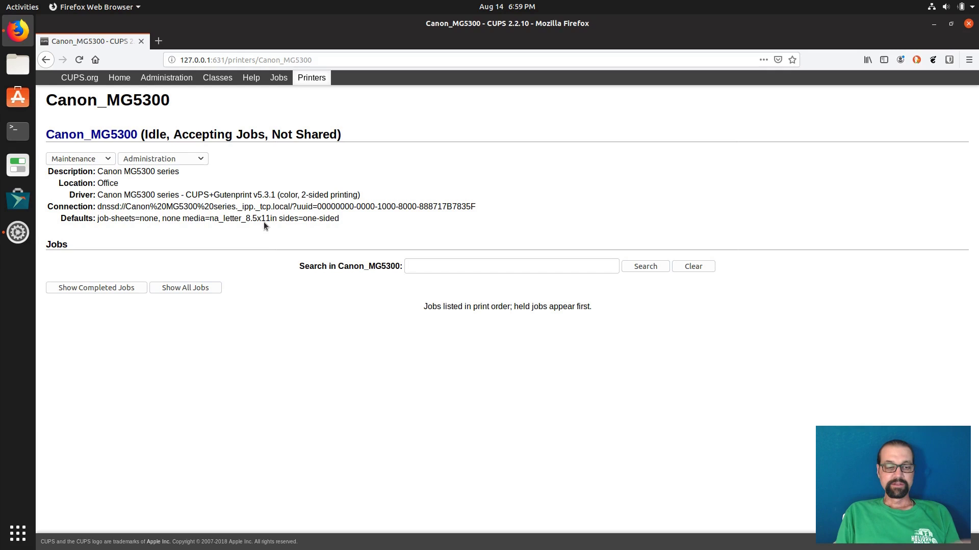
key(ctrl+p)
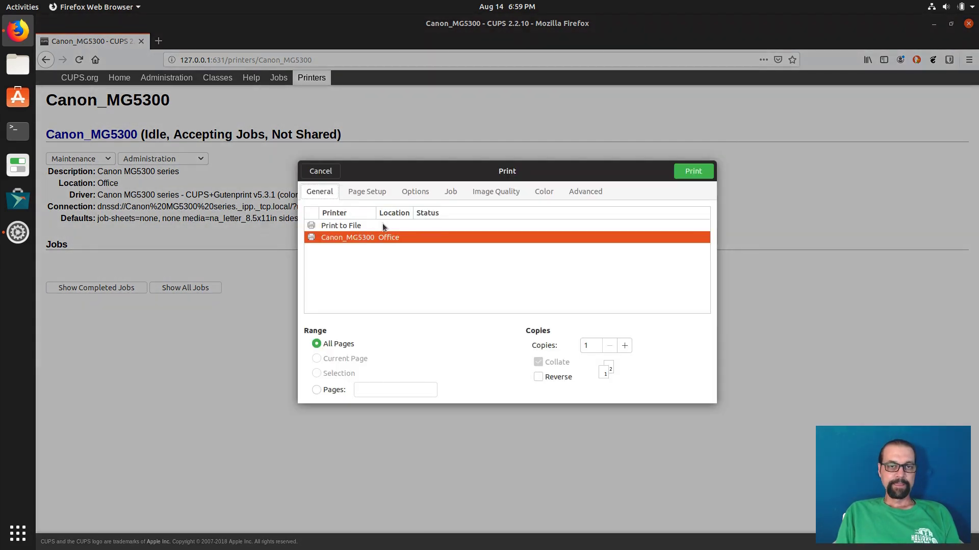
click(359, 191)
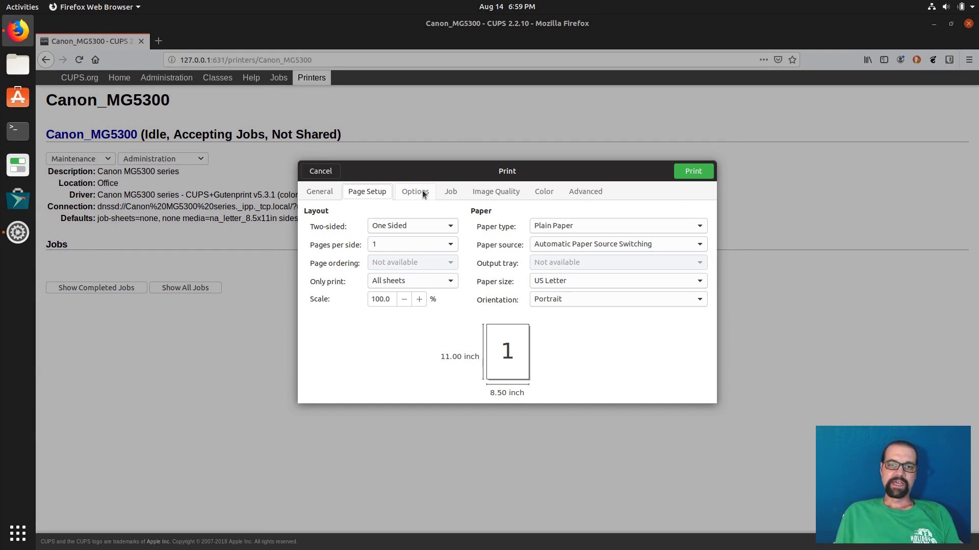
click(321, 172)
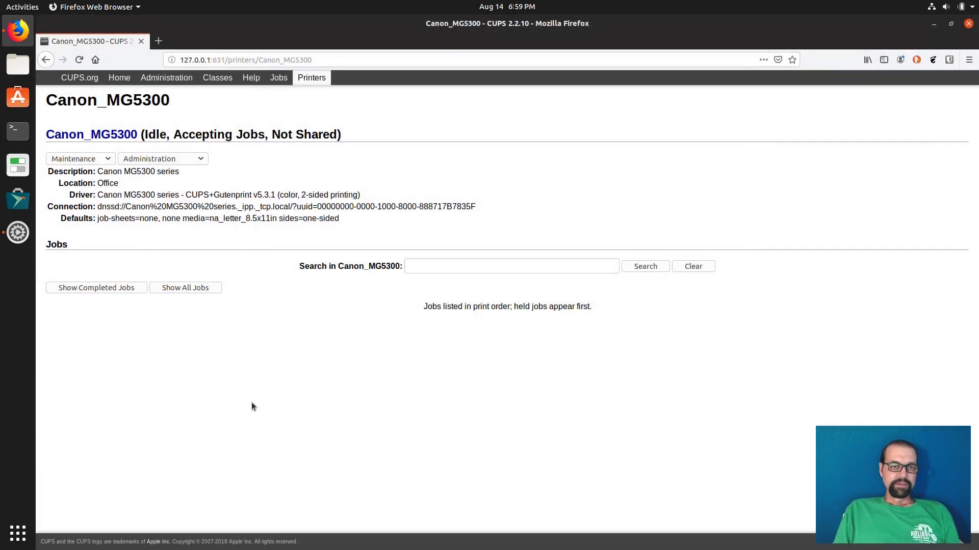
Minimize Firefox, close the printer Settings window, and open a Terminal.
click(927, 26)
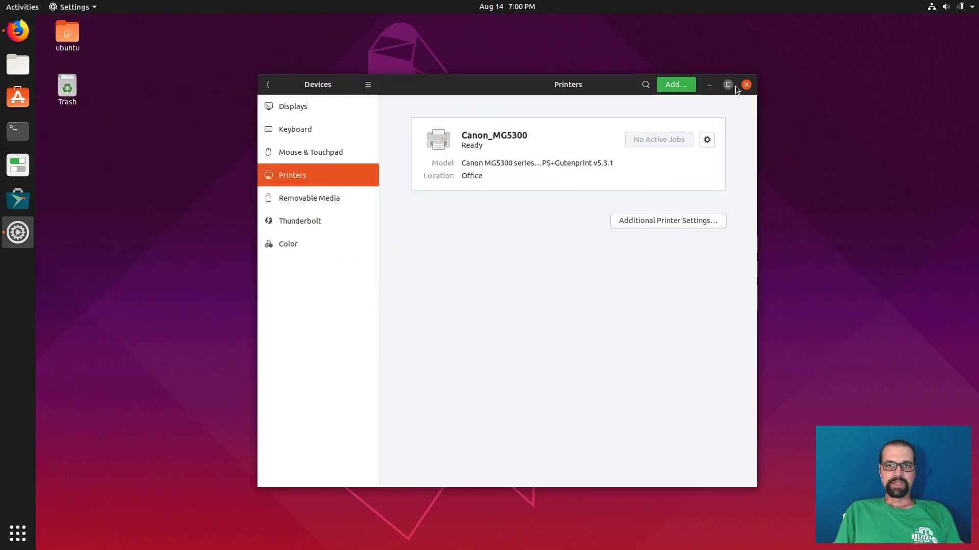
key(alt+F4)
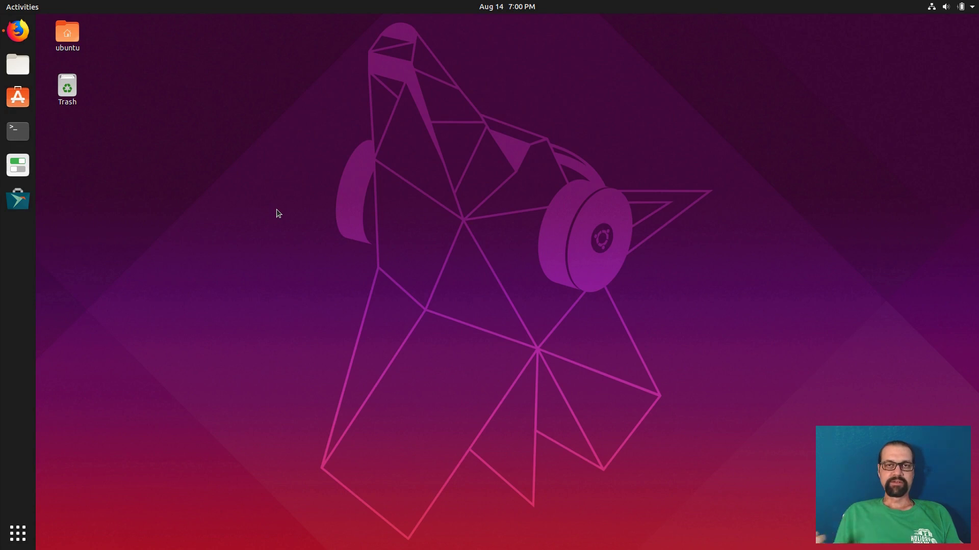
click(18, 131)
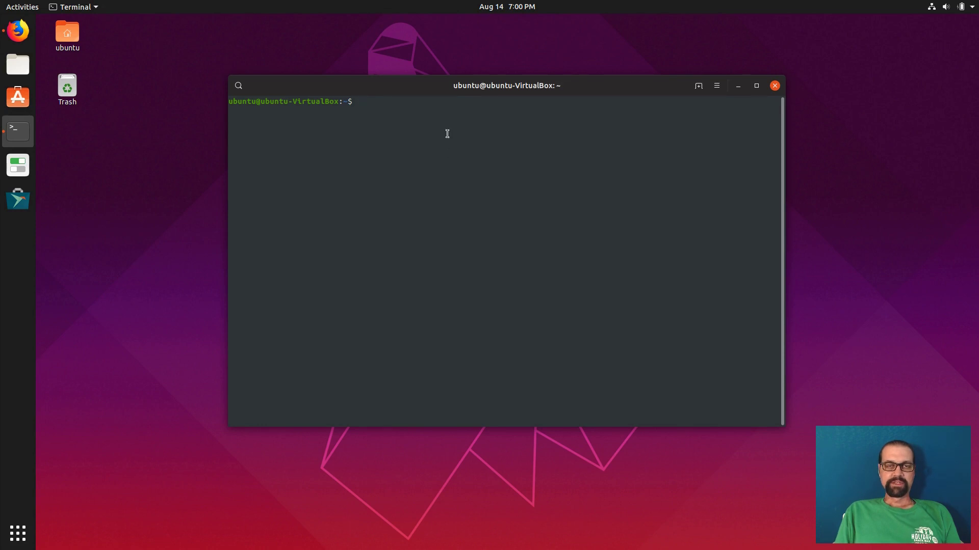
Run sudo usermod -aG lpadmin $USER and enter the account password.
text(sudo )
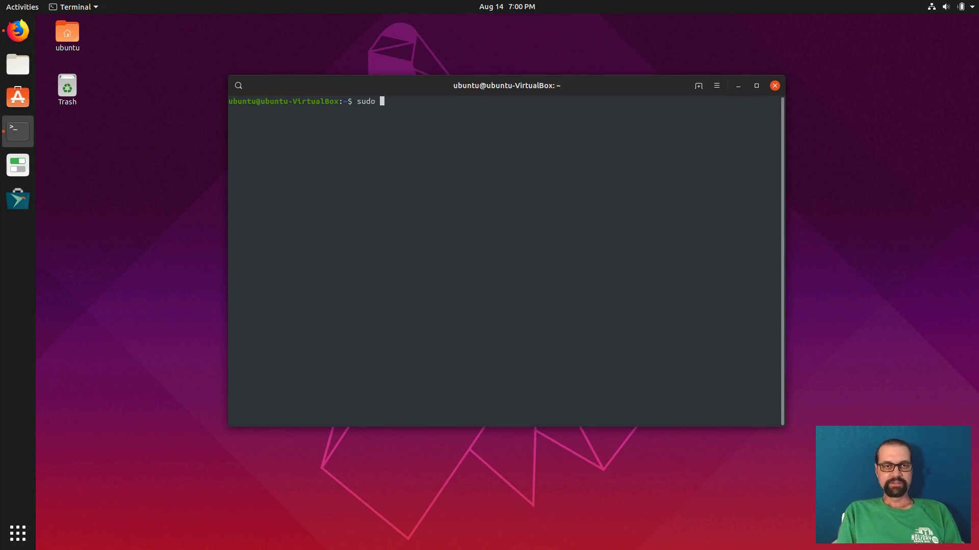
text(usermod )
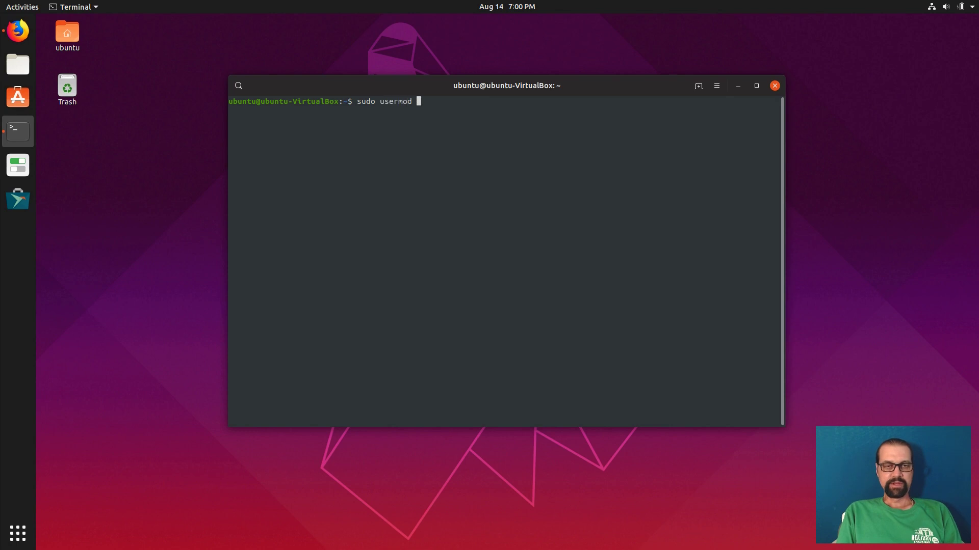
text(-aG k)
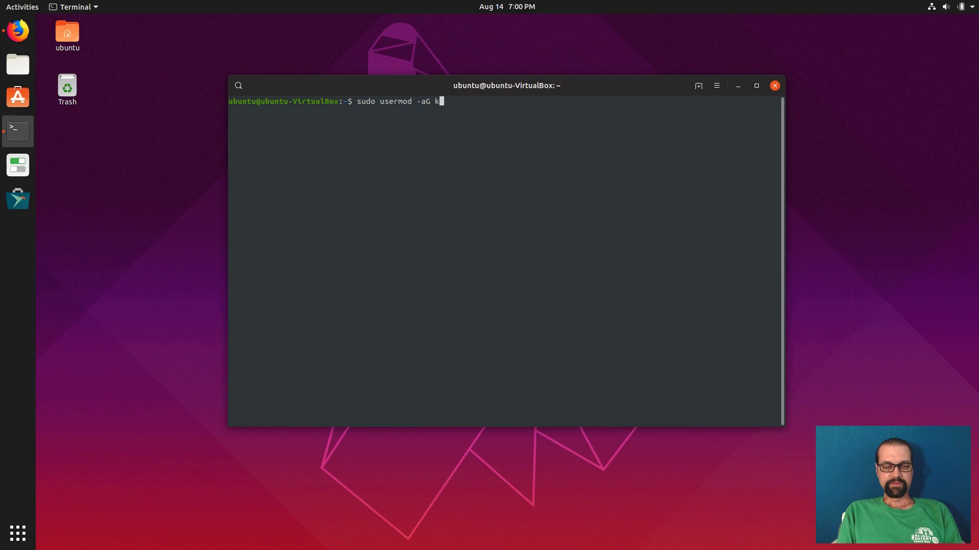
key(BackSpace)
text(lp)
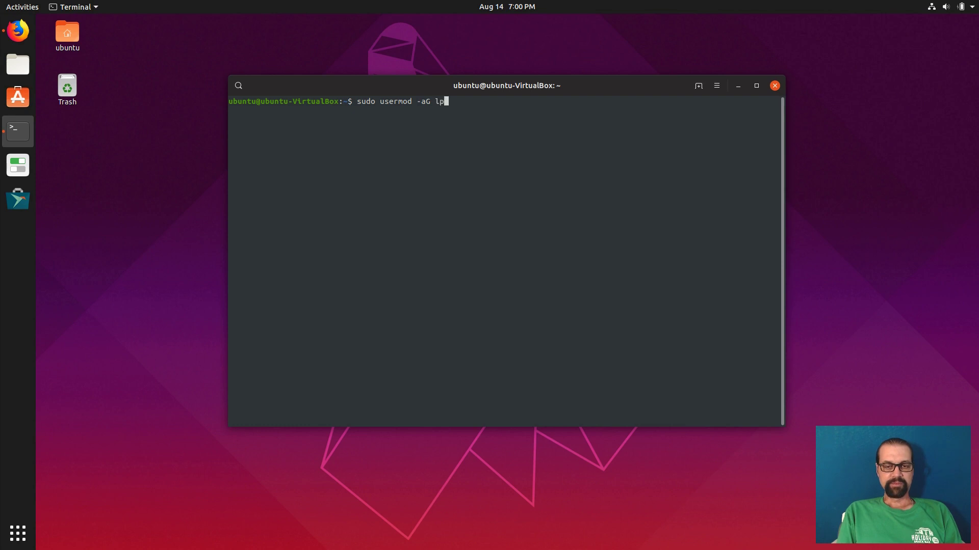
text(admin)
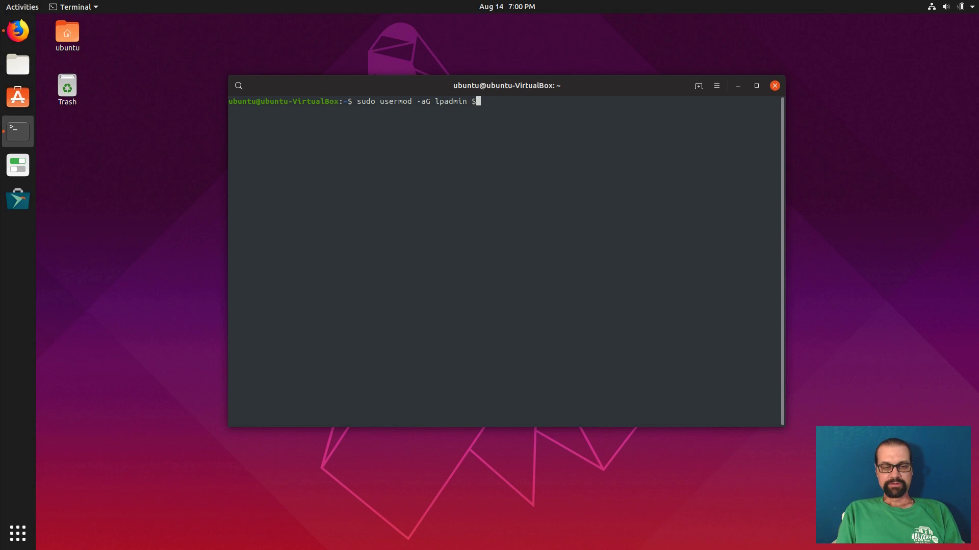
text( $HOME)
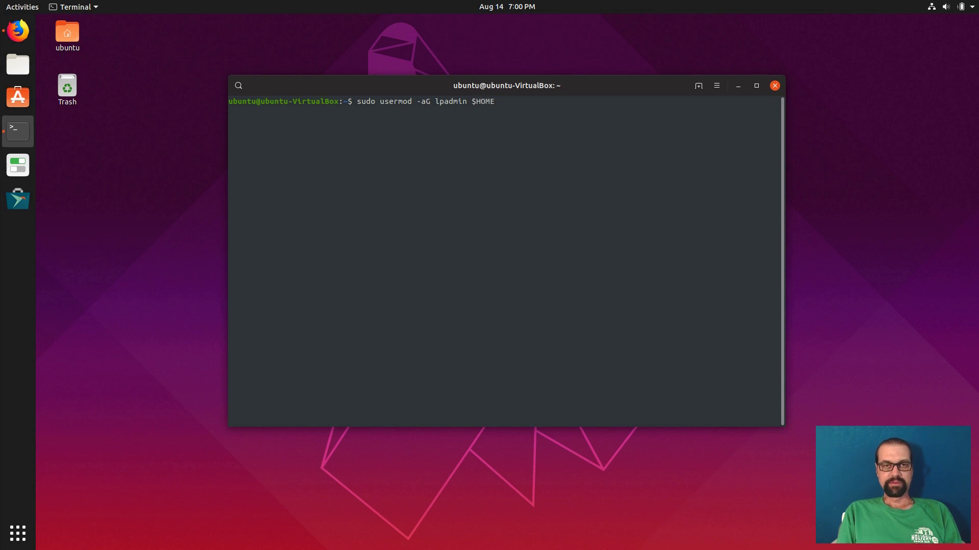
key(BackSpace)
key(BackSpace)
key(BackSpace)
key(BackSpace)
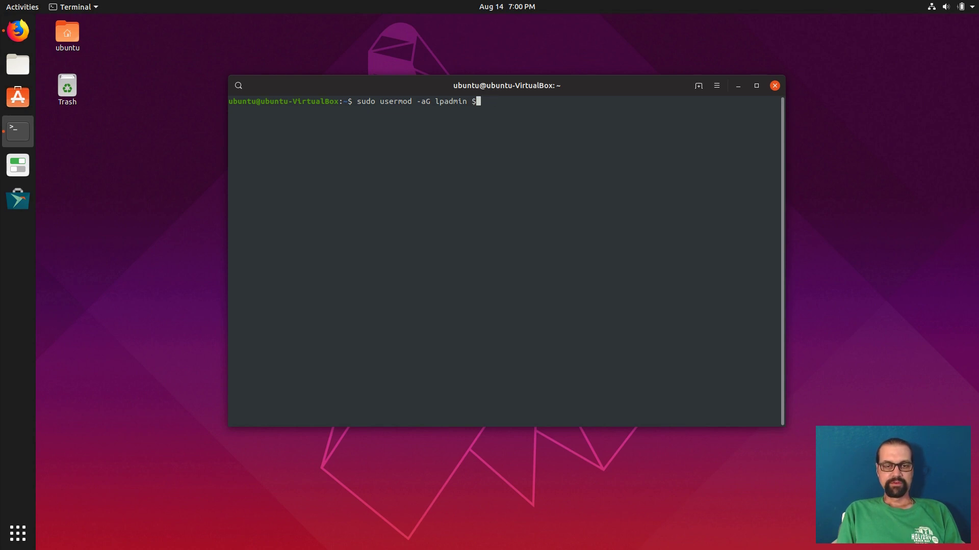
text(USER)
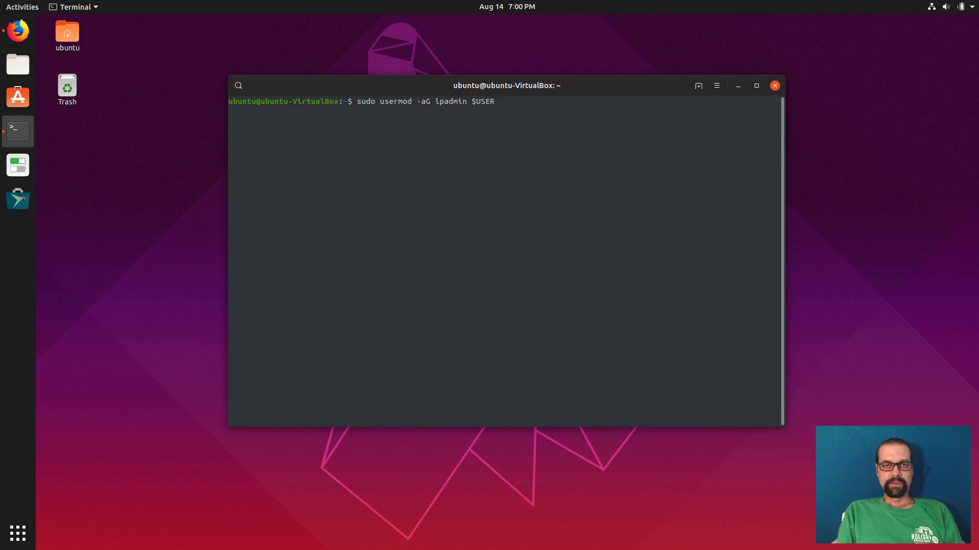
key(Return)
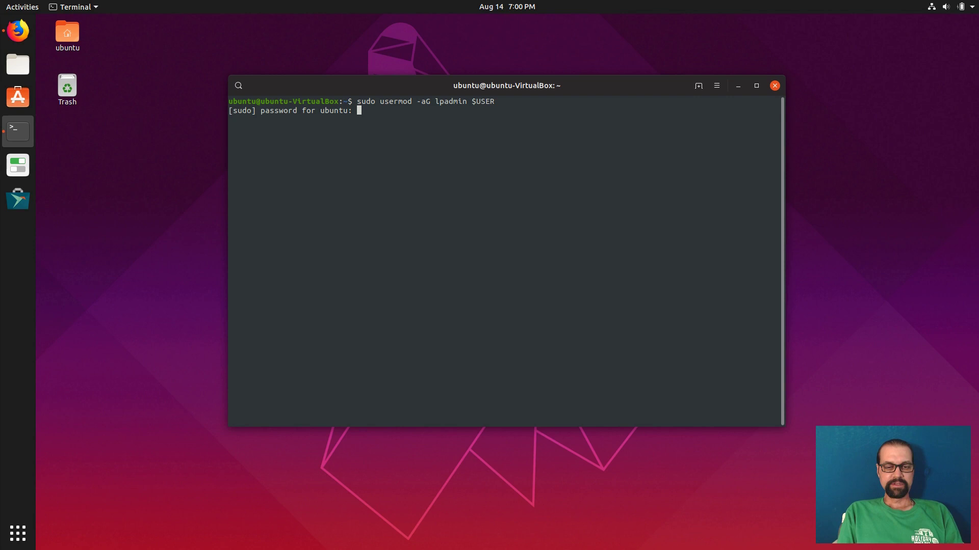
key(Return)
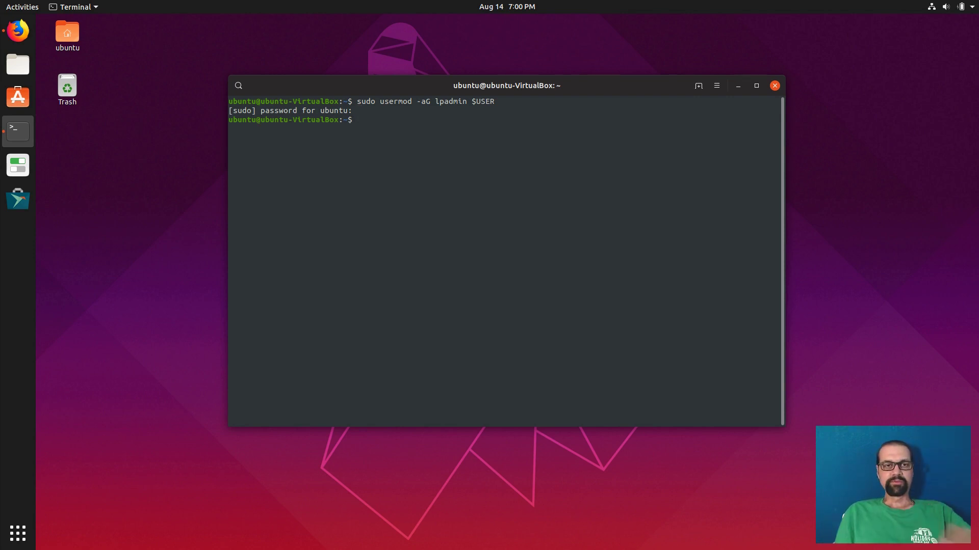
Run groups to check that lpadmin is among the user's groups.
text(groups)
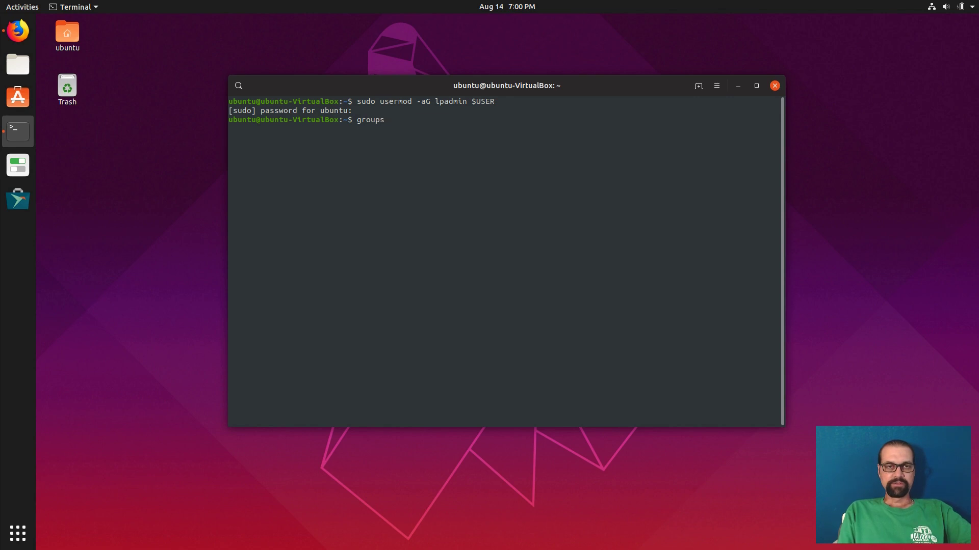
key(Return)
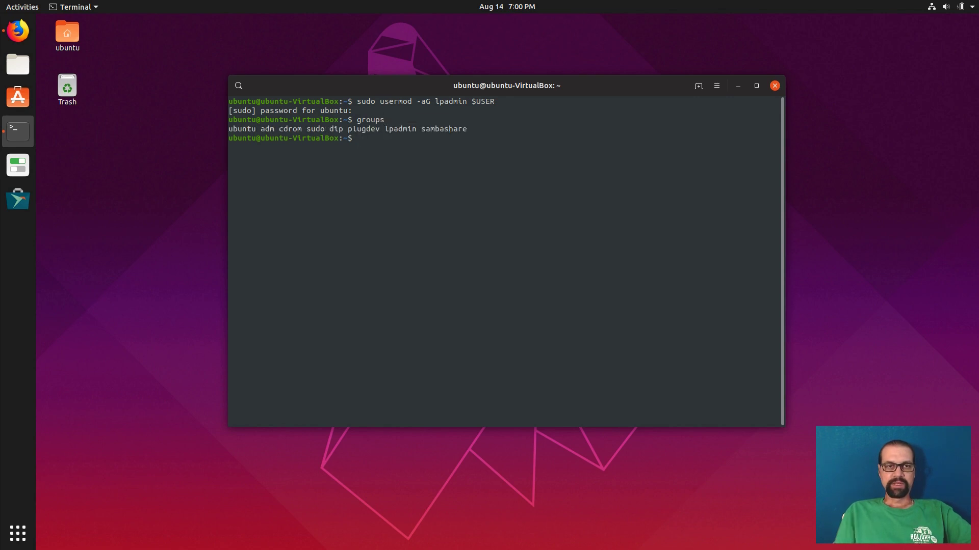